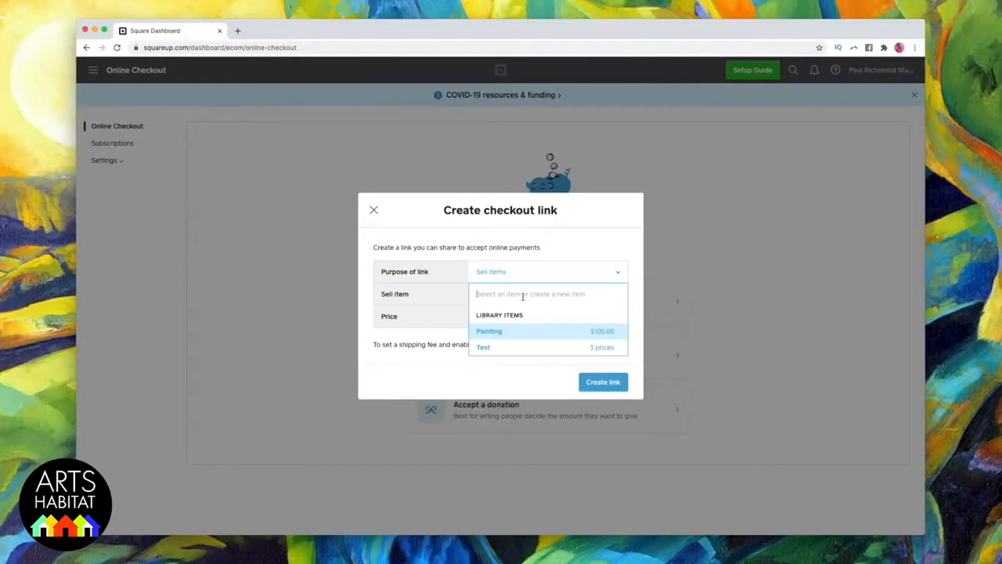
# Create a checkout link that sells the new library item "Do Art Be Kind painting" for $1,000.00
pyautogui.write('Do A')
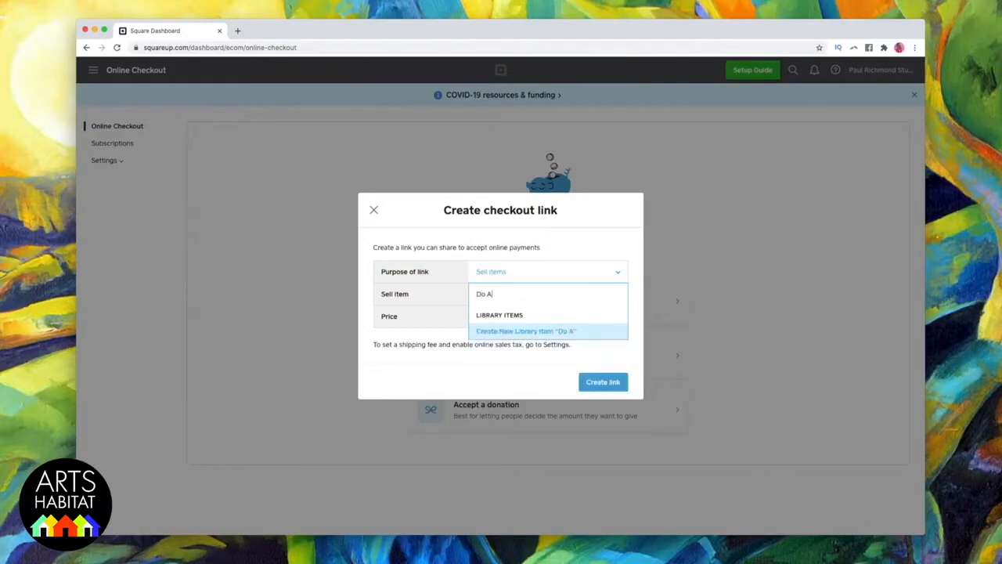
pyautogui.write('rt Be Kind painting')
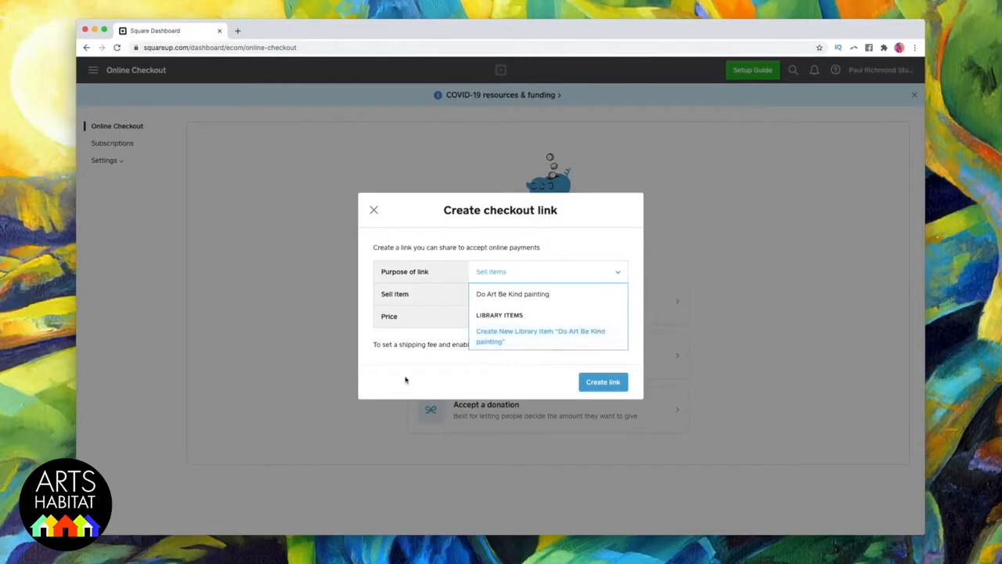
pyautogui.click(491, 338)
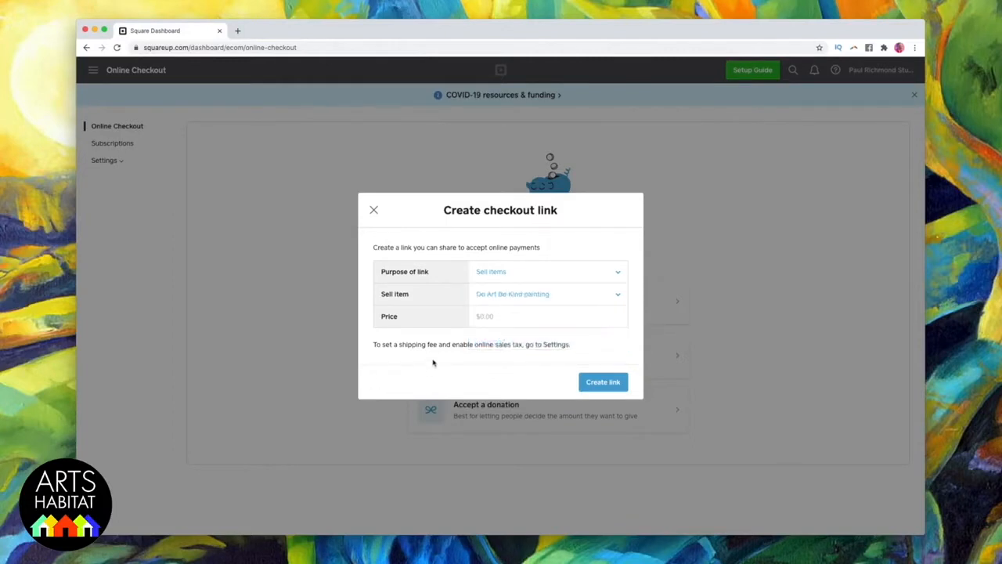
pyautogui.click(500, 316)
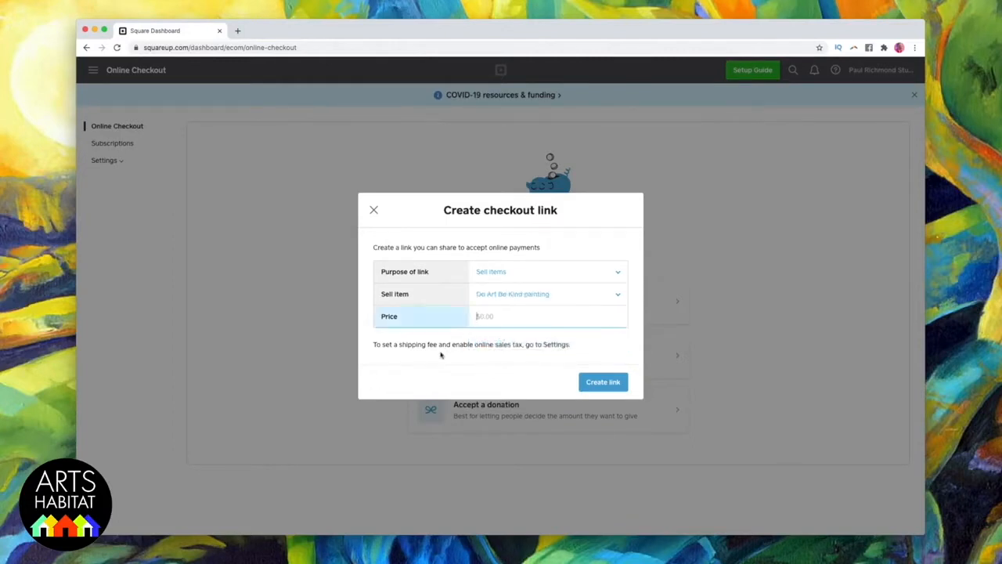
pyautogui.write('1')
pyautogui.click(622, 387)
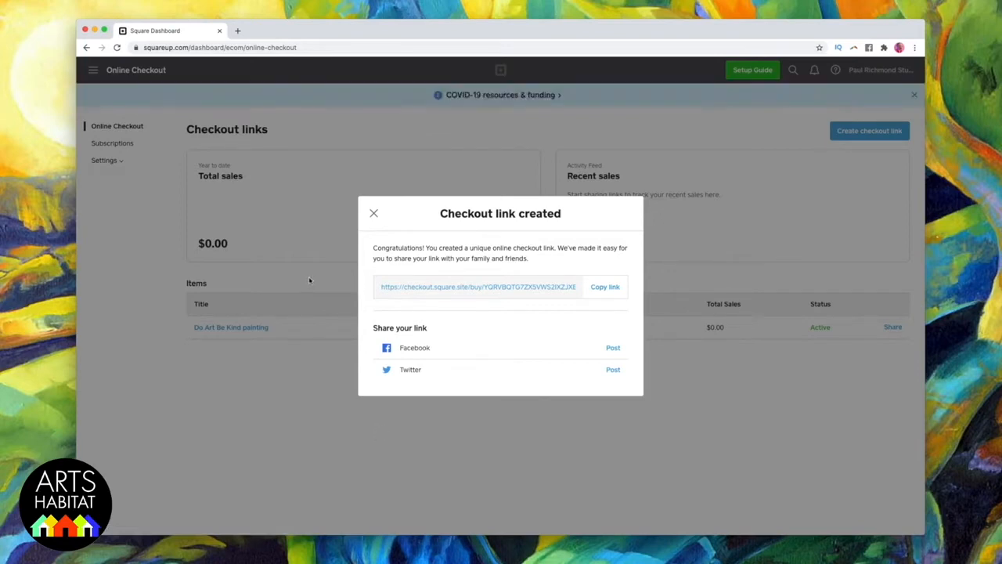
# Copy the painting's checkout link, and copy its website button code from the item's sharing options
pyautogui.click(603, 287)
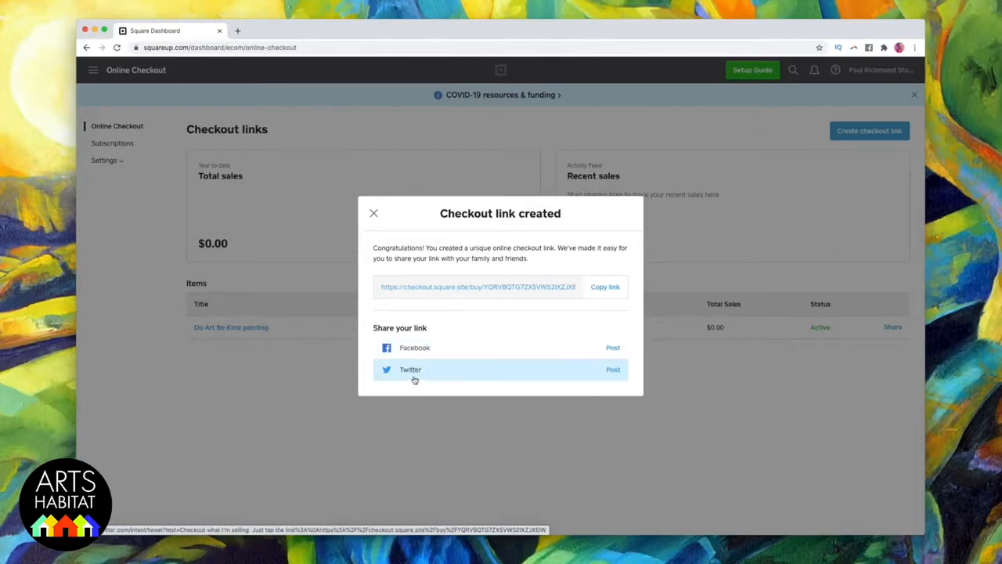
pyautogui.click(373, 212)
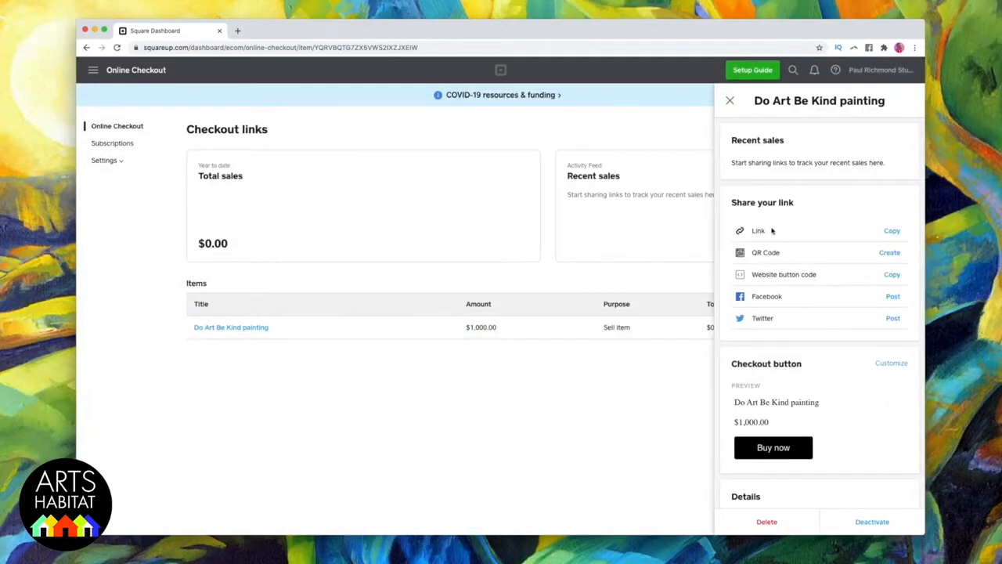
pyautogui.click(890, 232)
pyautogui.scroll(-1, 786, 417)
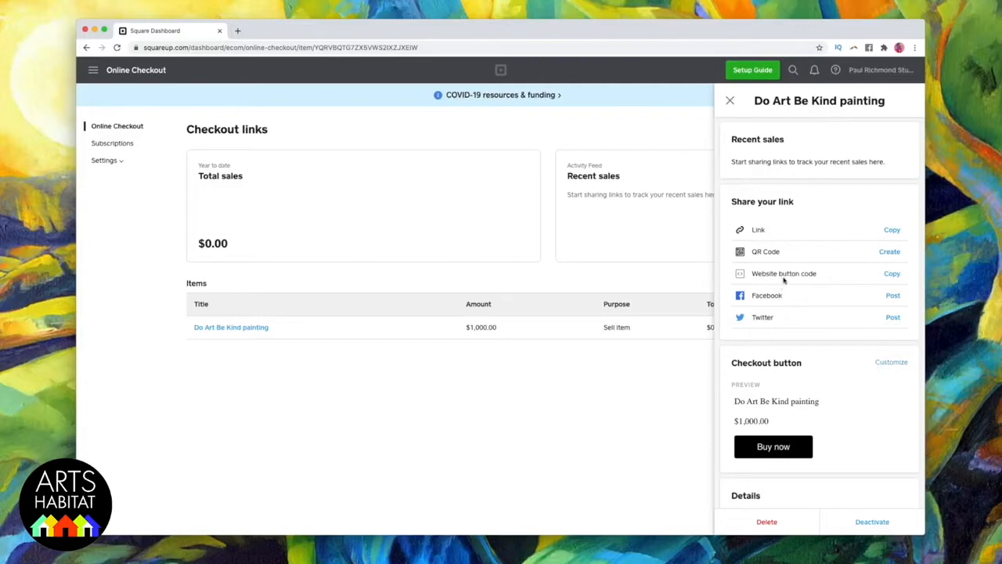
pyautogui.click(892, 274)
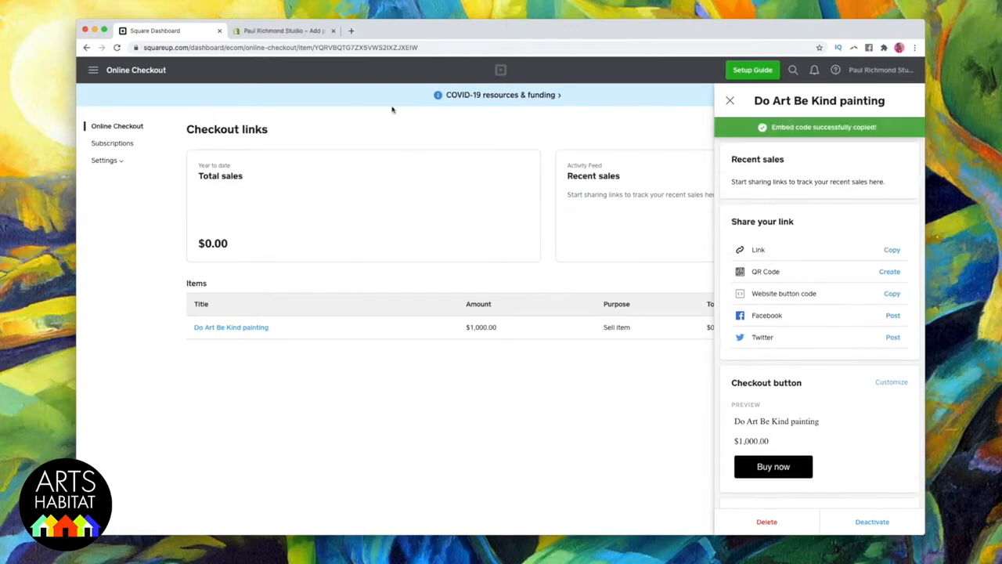
# Switch to the Shopify page "Do Art Be Kind" and paste the button code below the image in the content's HTML
pyautogui.click(290, 31)
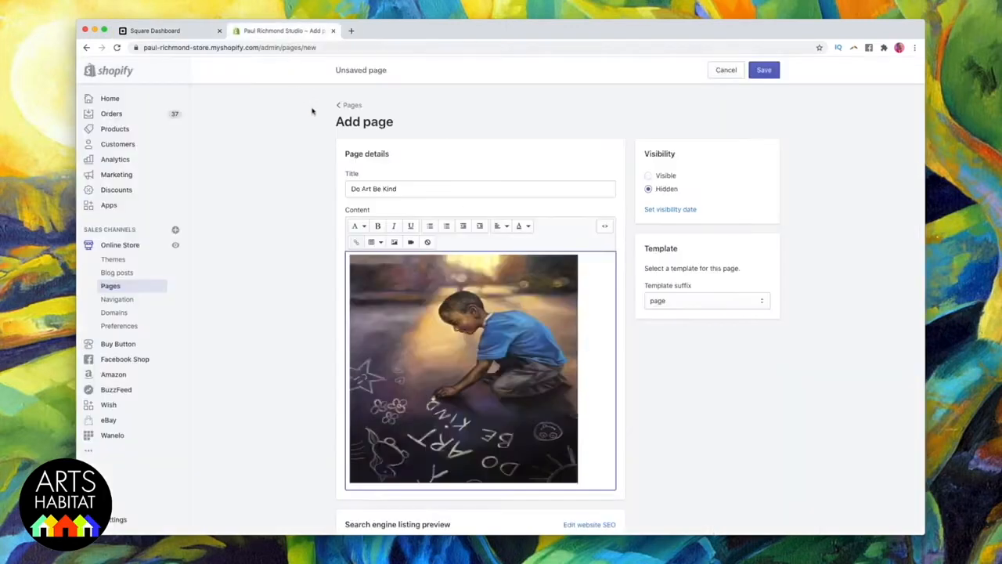
pyautogui.scroll(-2, 408, 351)
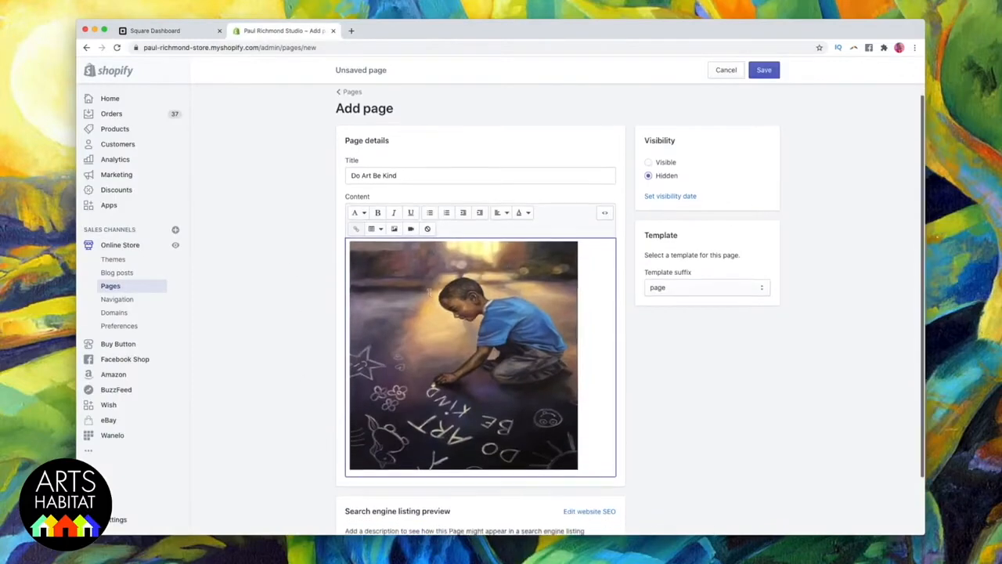
pyautogui.scroll(-2, 409, 351)
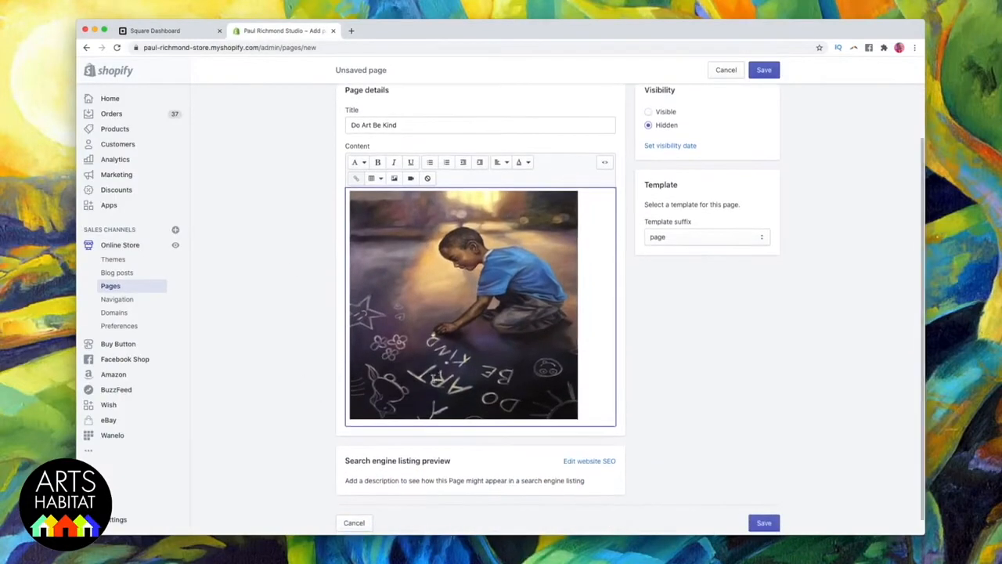
pyautogui.scroll(-1, 434, 371)
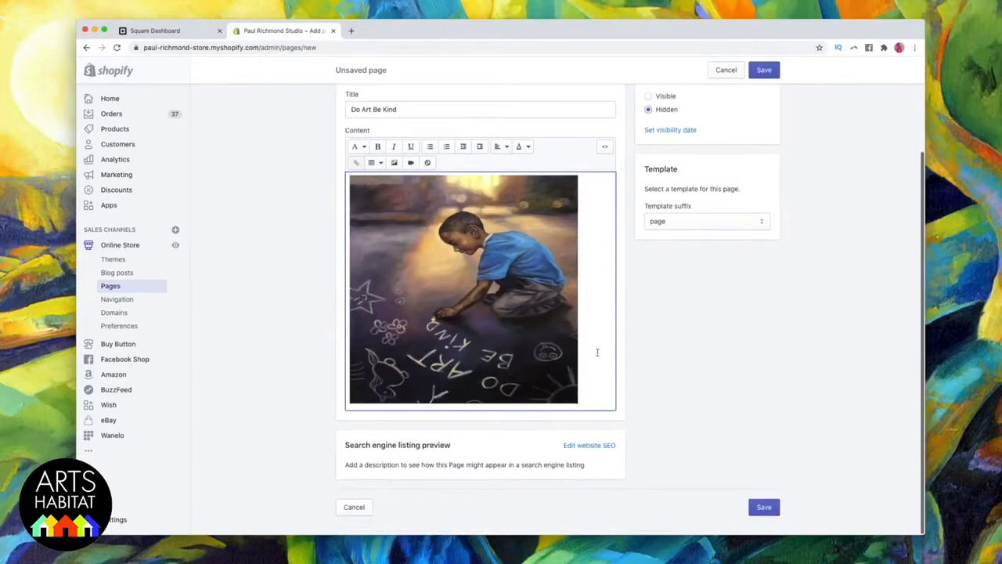
pyautogui.scroll(-1, 574, 382)
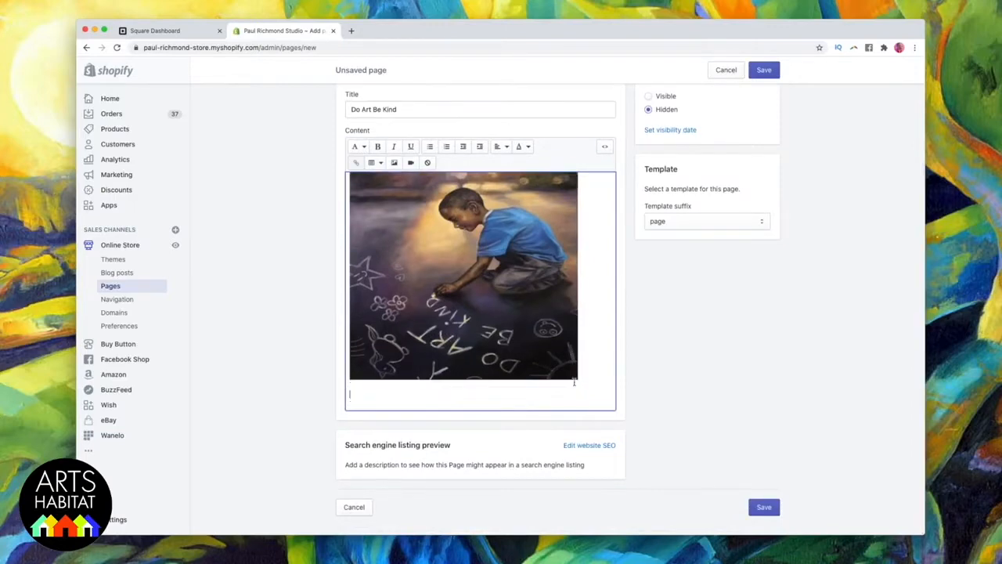
pyautogui.click(605, 149)
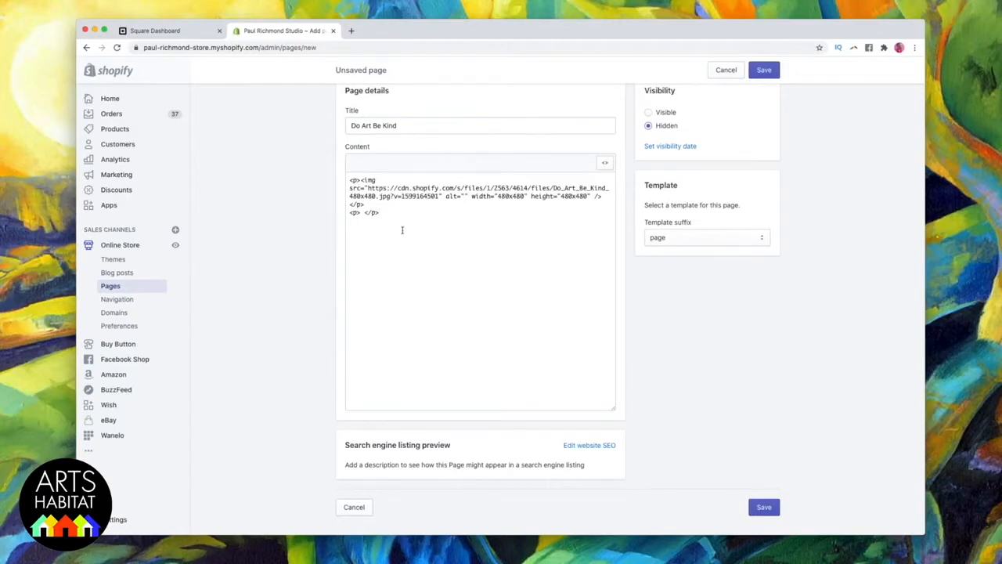
pyautogui.press('super+v')
pyautogui.scroll(5, 400, 236)
pyautogui.scroll(-5, 422, 304)
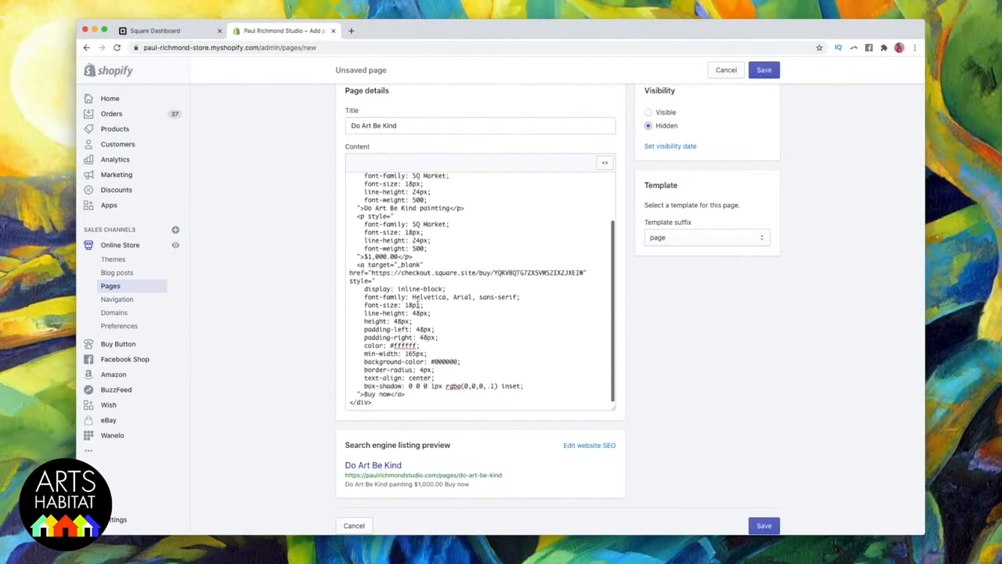
pyautogui.scroll(2, 740, 349)
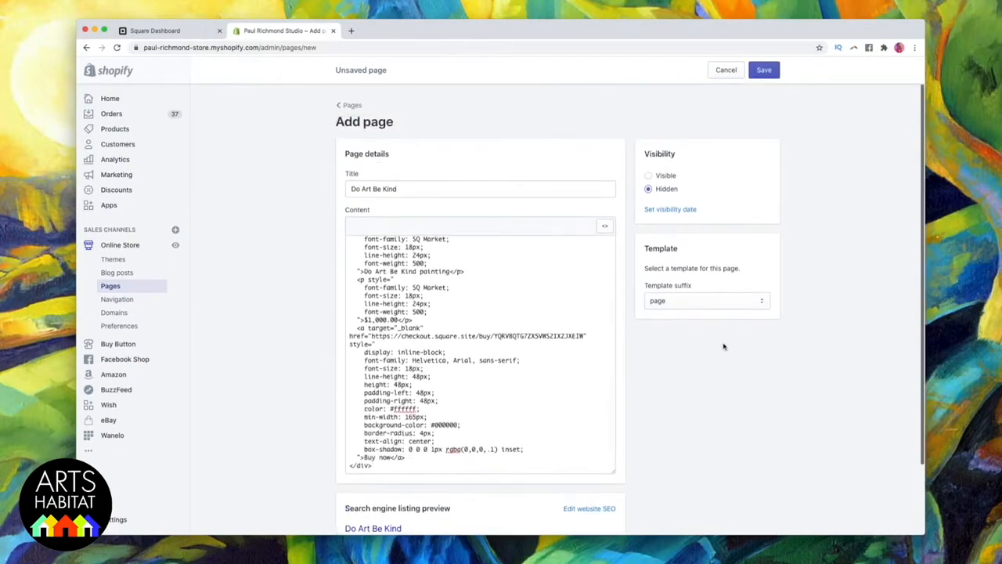
# Return the page content to the visual editor, check the embedded Buy now button, and save the page
pyautogui.click(604, 225)
pyautogui.scroll(-3, 485, 352)
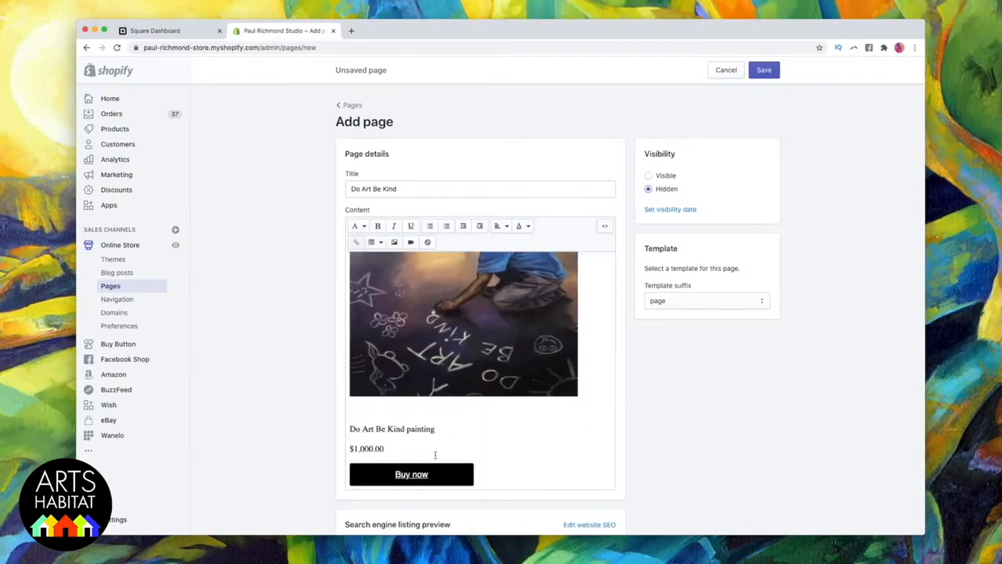
pyautogui.scroll(2, 431, 463)
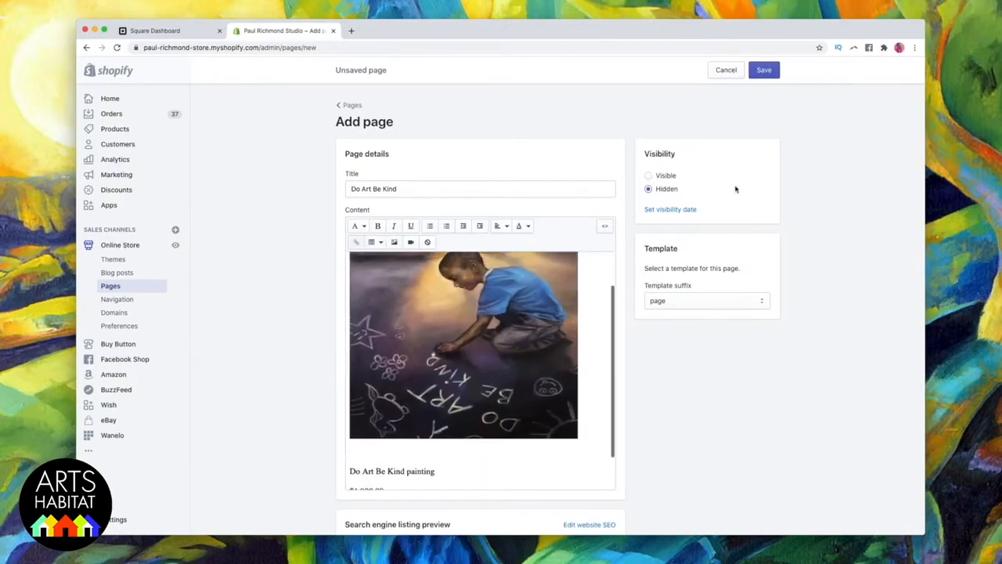
pyautogui.click(763, 70)
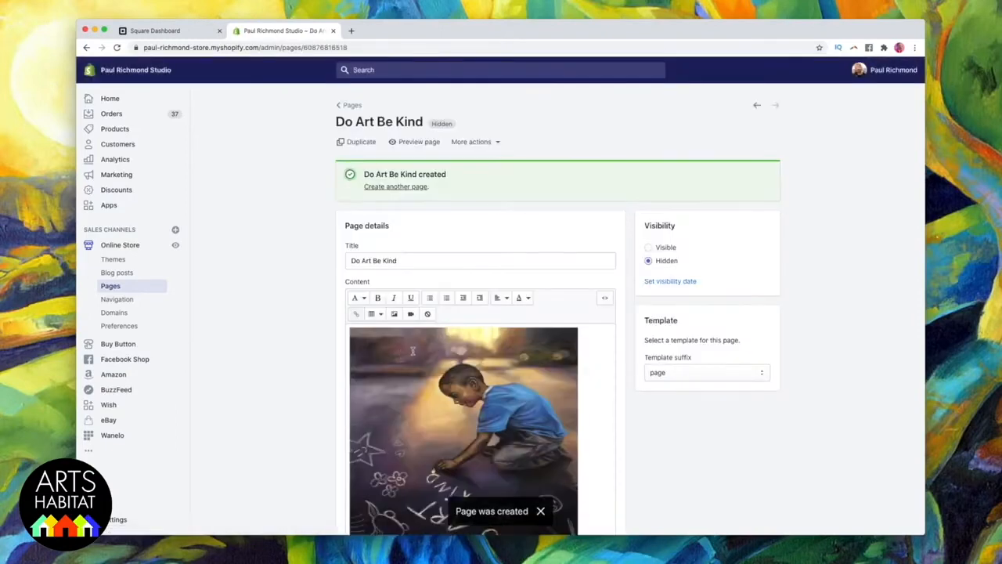
# Preview the saved page and test its Buy now button, closing the checkout page that opens
pyautogui.click(423, 141)
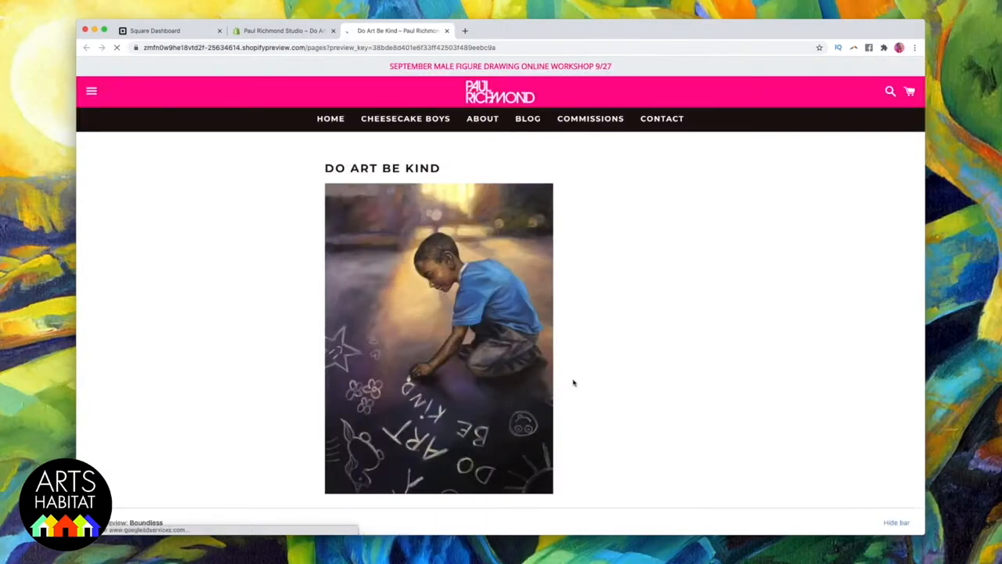
pyautogui.scroll(-2, 567, 365)
pyautogui.scroll(-2, 567, 366)
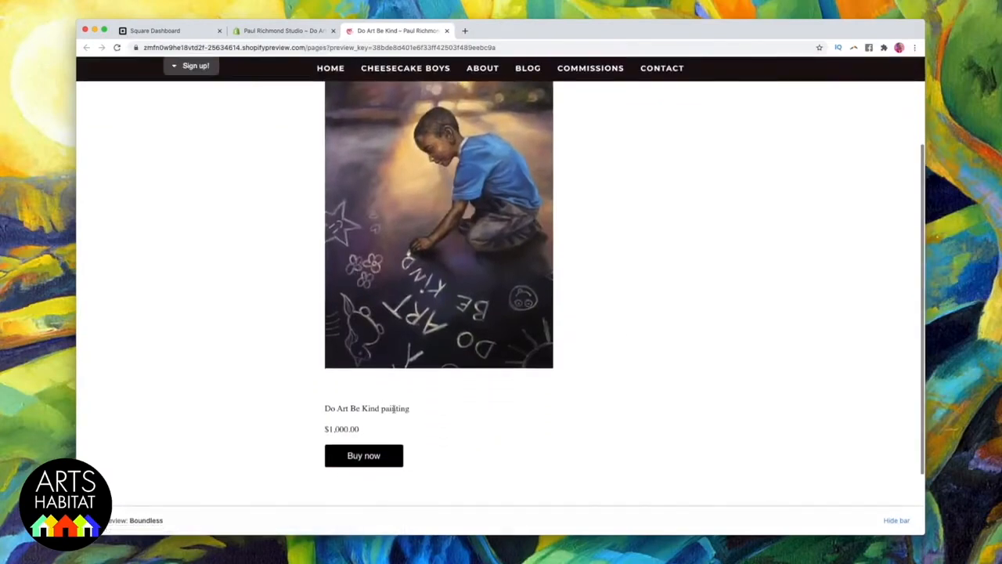
pyautogui.scroll(-1, 329, 440)
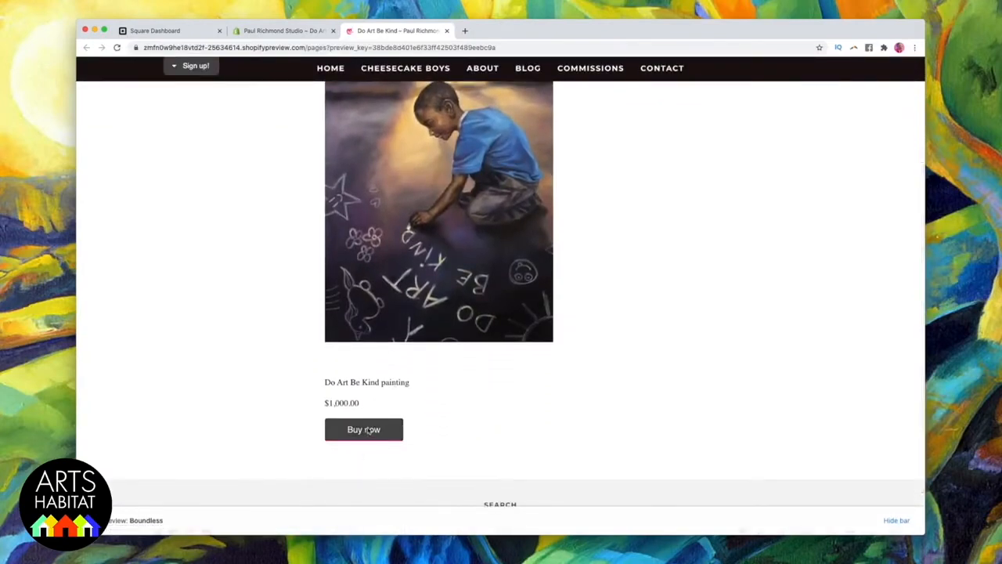
pyautogui.click(365, 430)
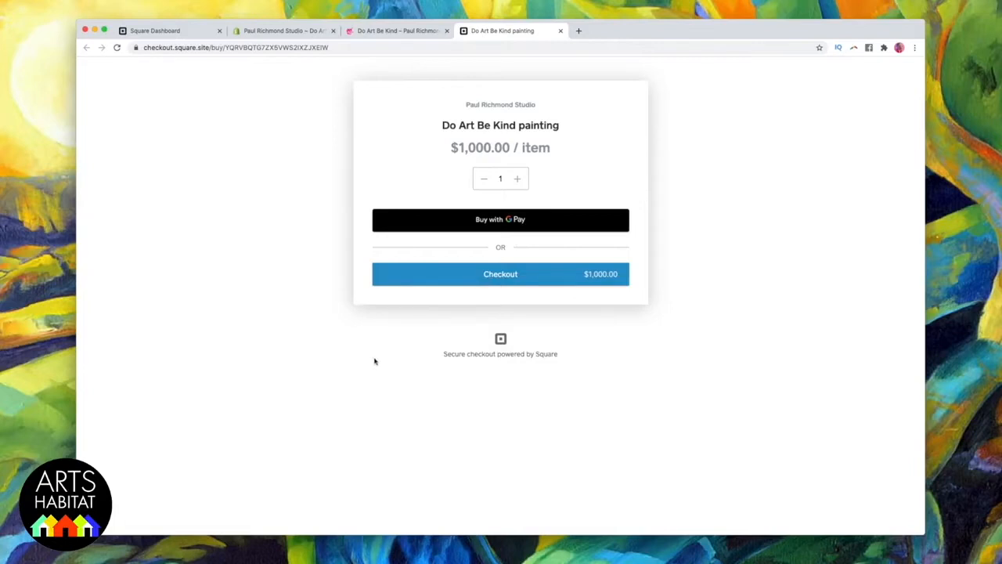
pyautogui.press('super+w')
# In Square's general Online Checkout settings, enter the business name, set the shipping fee to $50.00 and toggle online sales tax on items
pyautogui.click(333, 290)
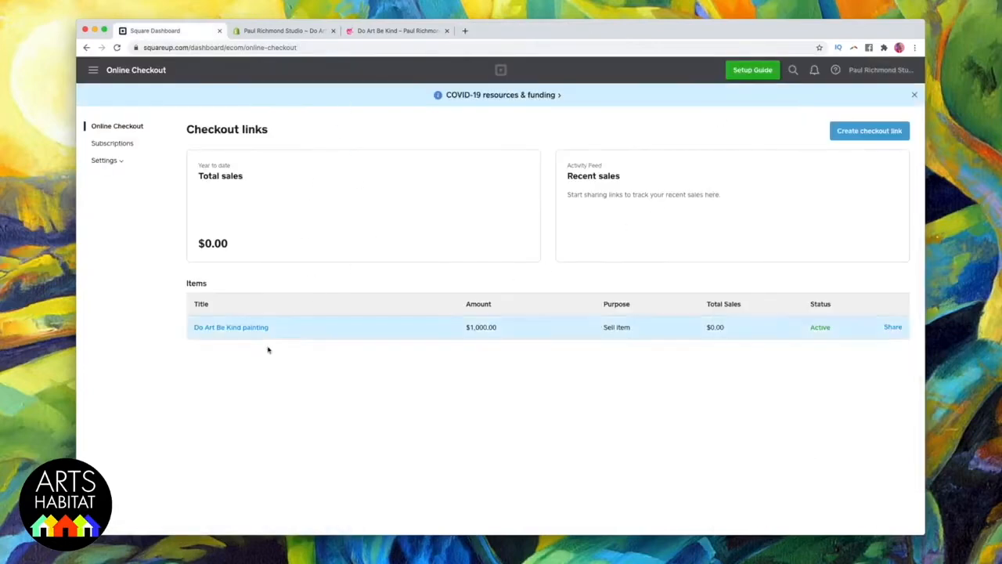
pyautogui.click(102, 161)
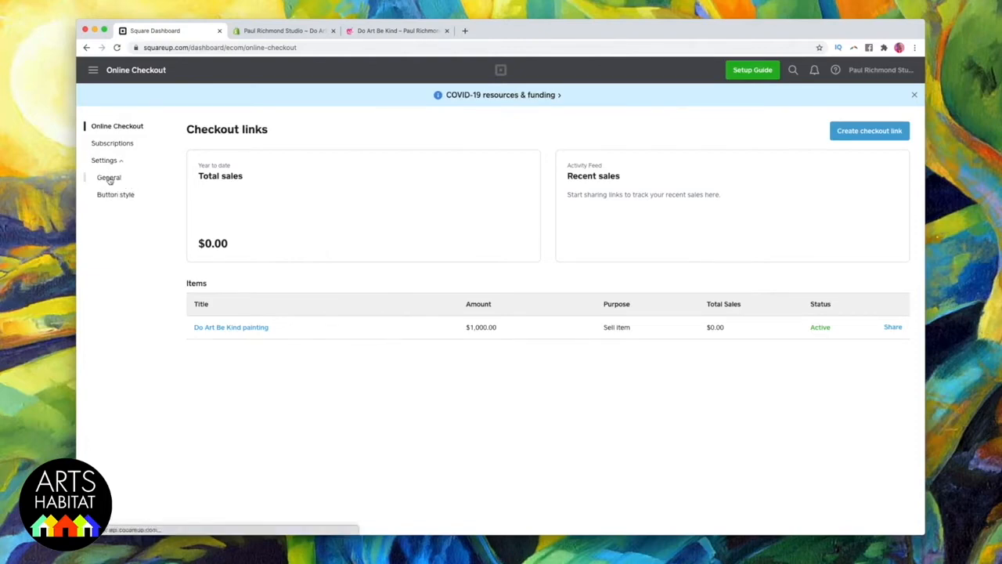
pyautogui.click(108, 178)
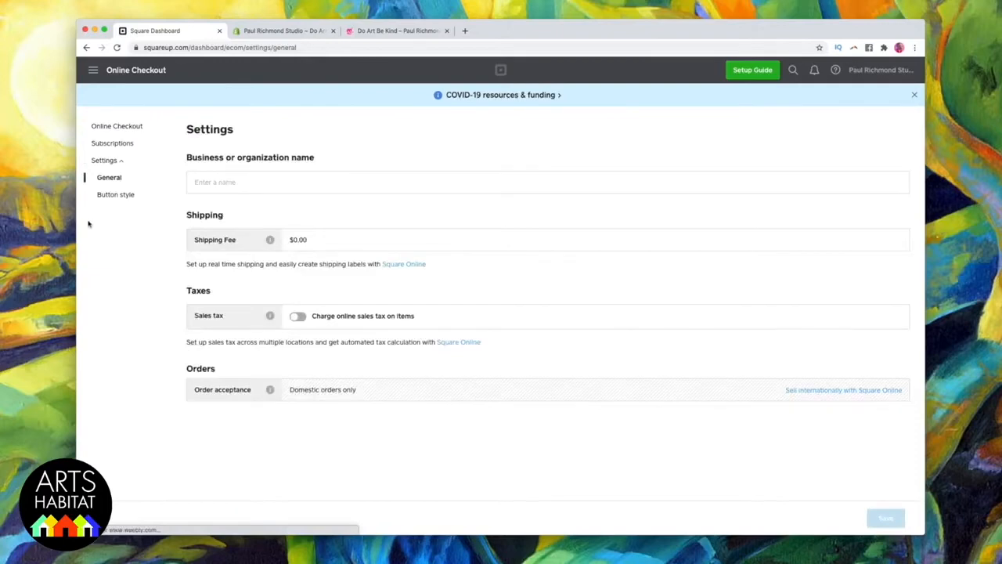
pyautogui.click(287, 181)
pyautogui.write('Paul Richmond')
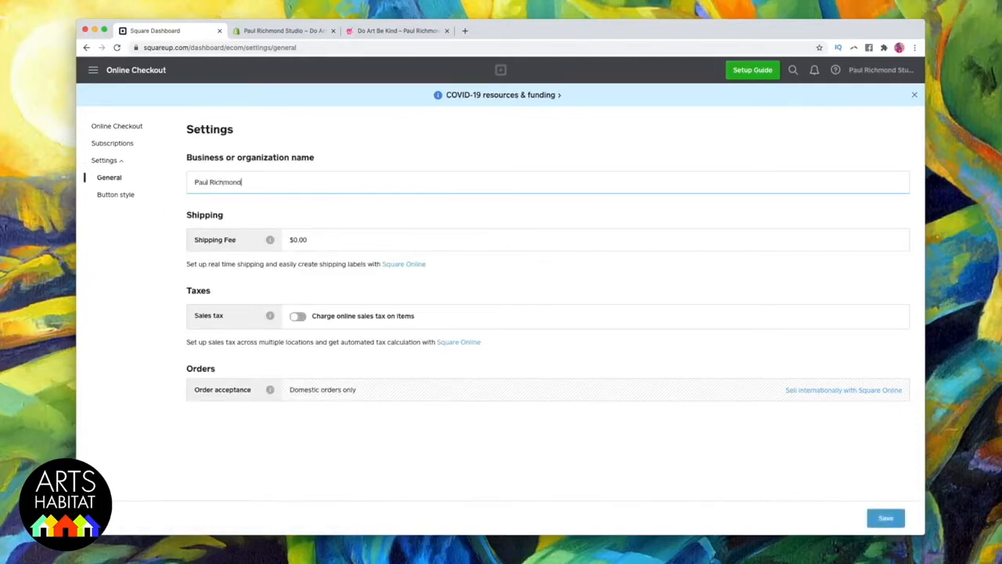
pyautogui.click(318, 239)
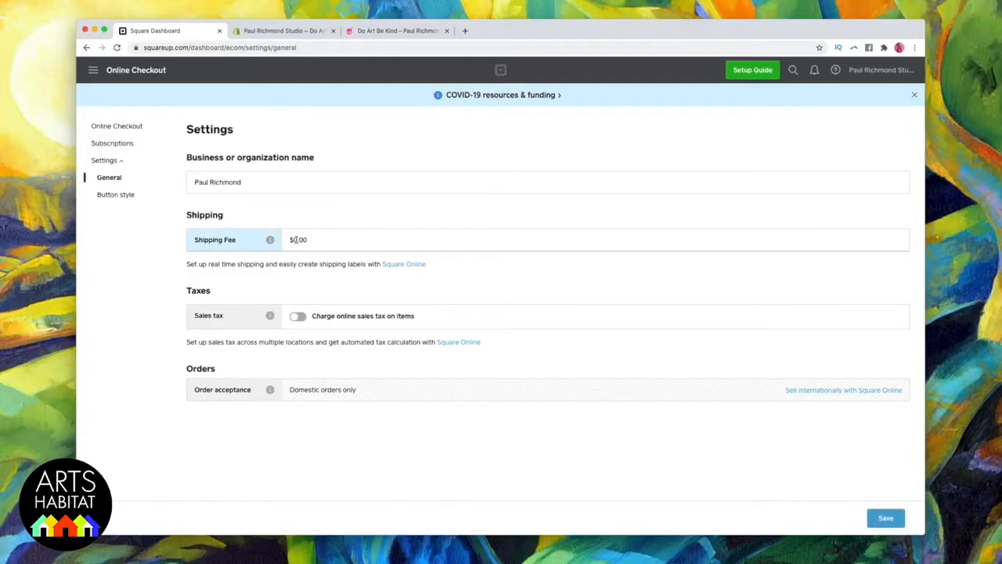
pyautogui.write('5')
pyautogui.click(474, 283)
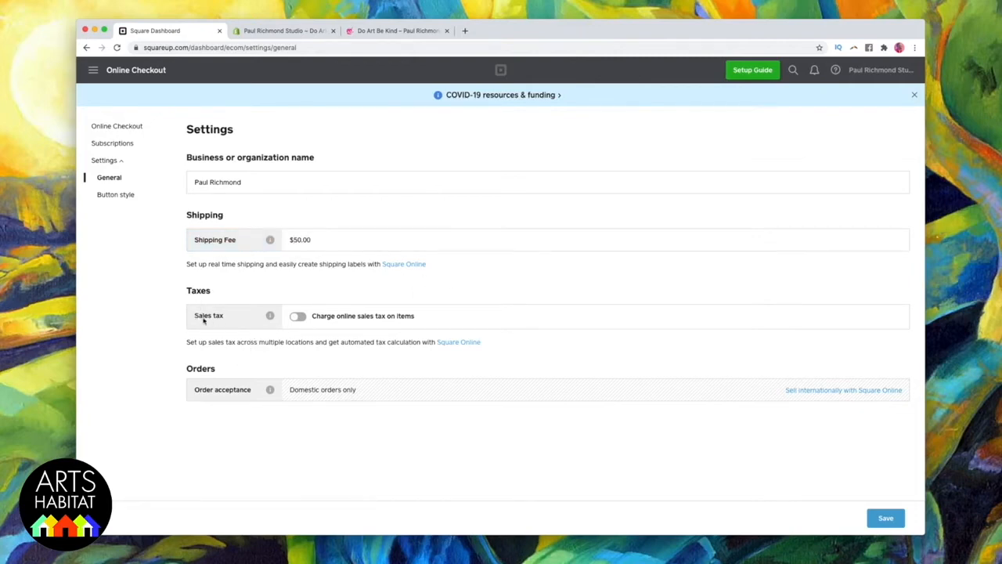
pyautogui.click(304, 320)
# Start the Square Online setup for selling internationally, choosing physical items and keeping shipping to the buyer as fulfillment
pyautogui.click(836, 390)
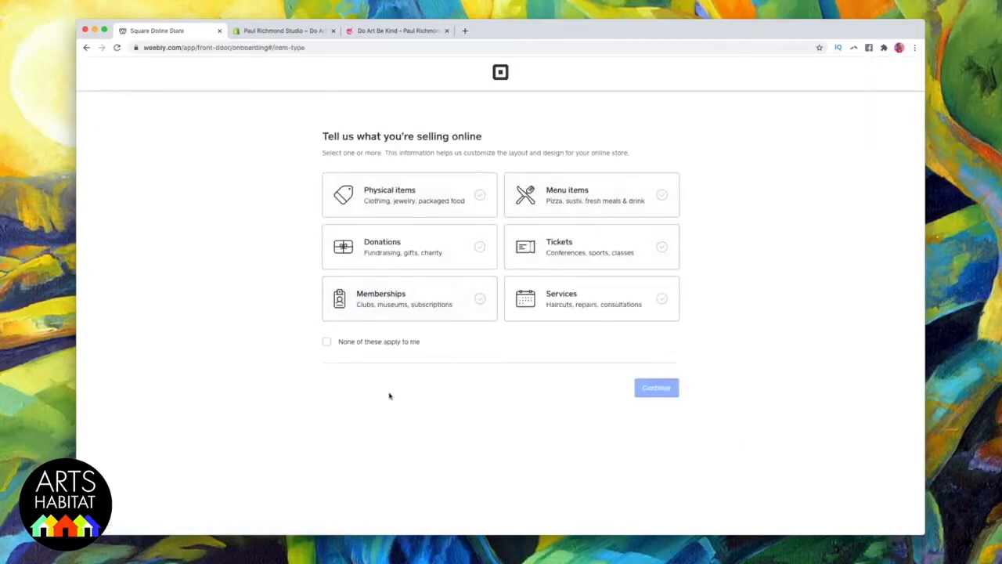
pyautogui.click(461, 194)
pyautogui.click(645, 389)
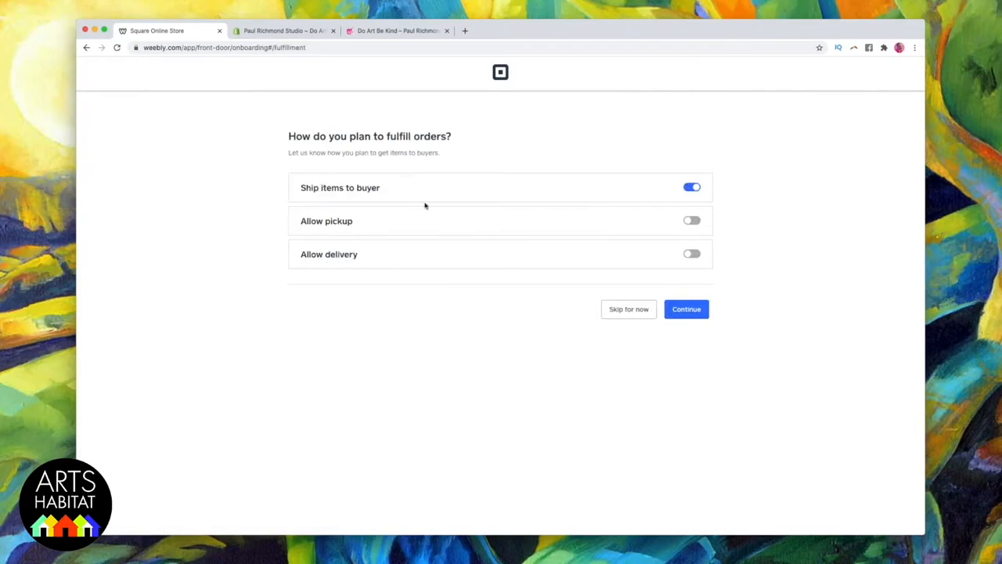
pyautogui.click(687, 310)
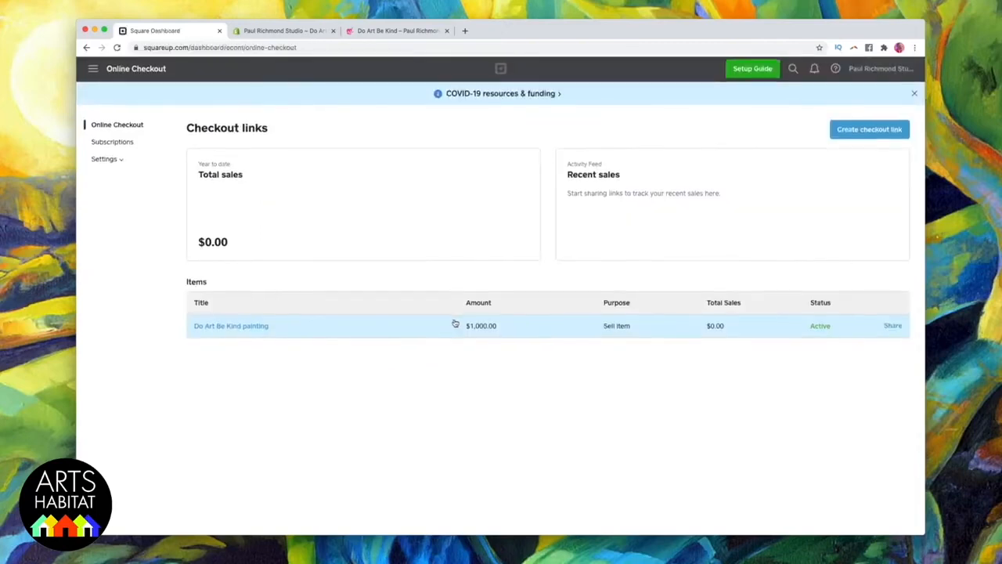
# In the checkout button style settings, try a red button color and toggle the title and price display off and back on
pyautogui.click(113, 161)
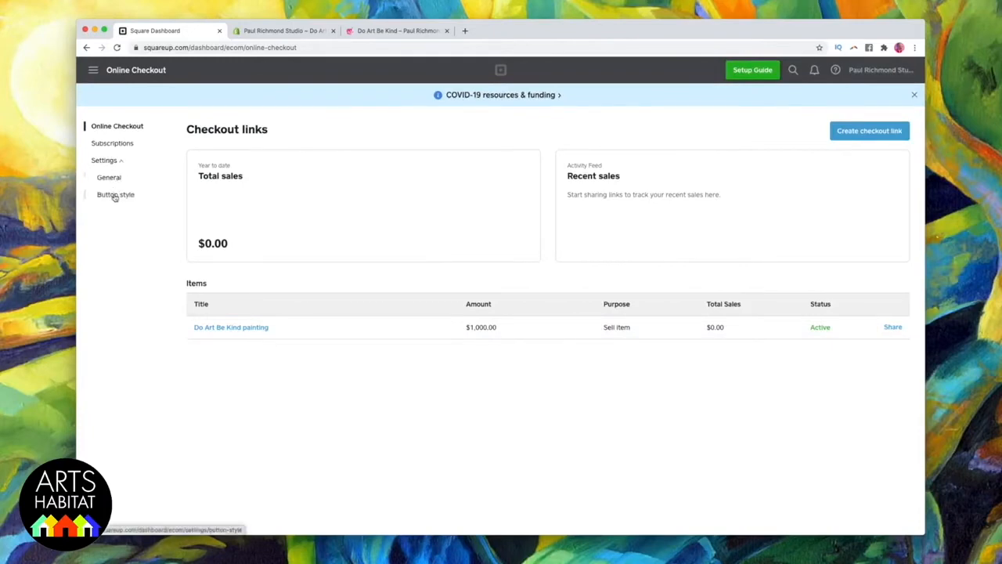
pyautogui.click(116, 195)
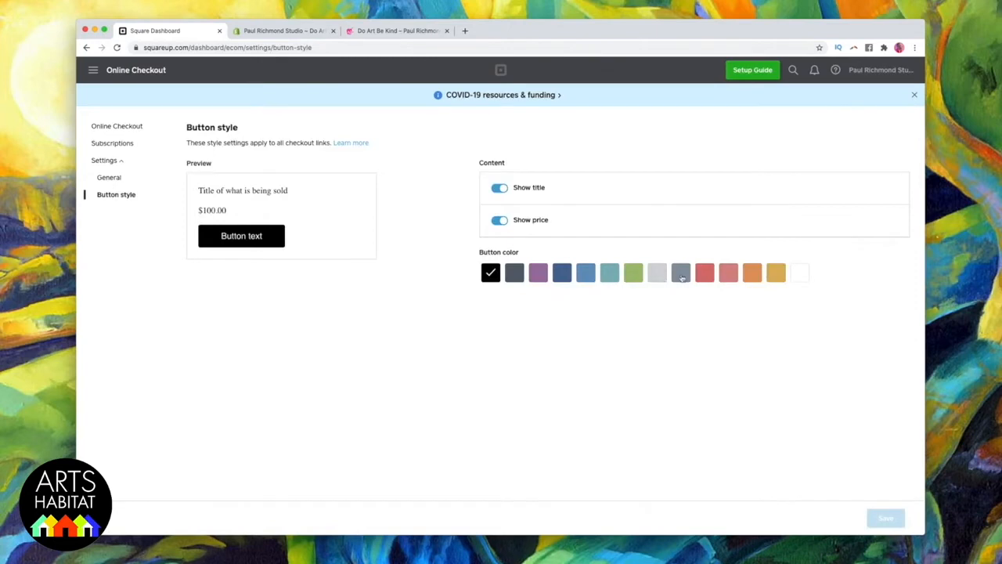
pyautogui.click(706, 274)
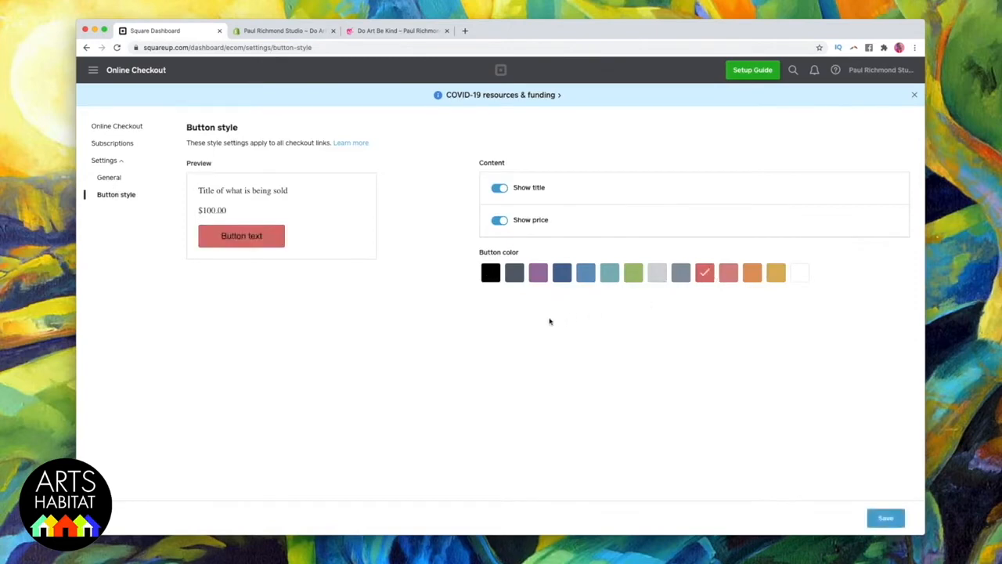
pyautogui.click(504, 188)
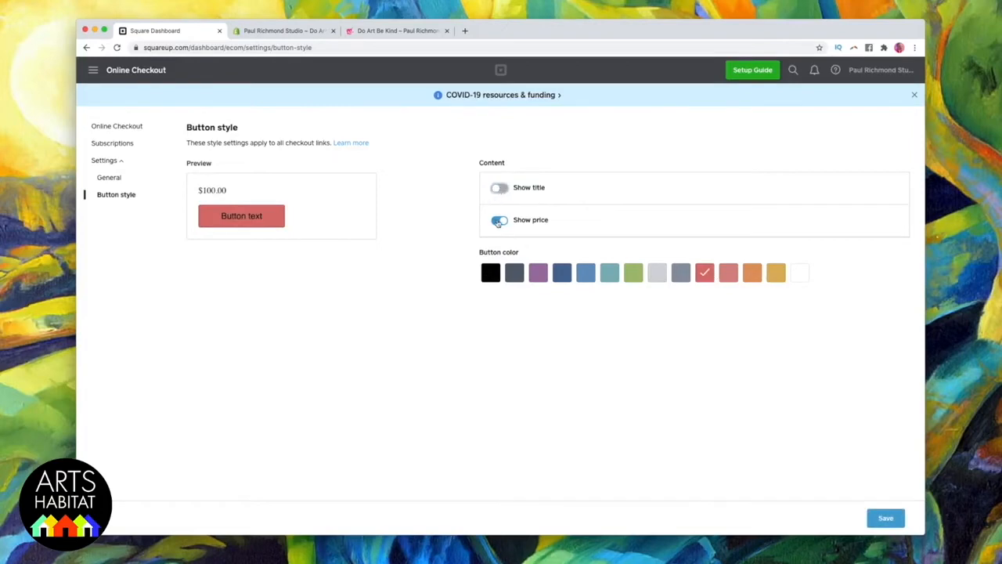
pyautogui.click(498, 220)
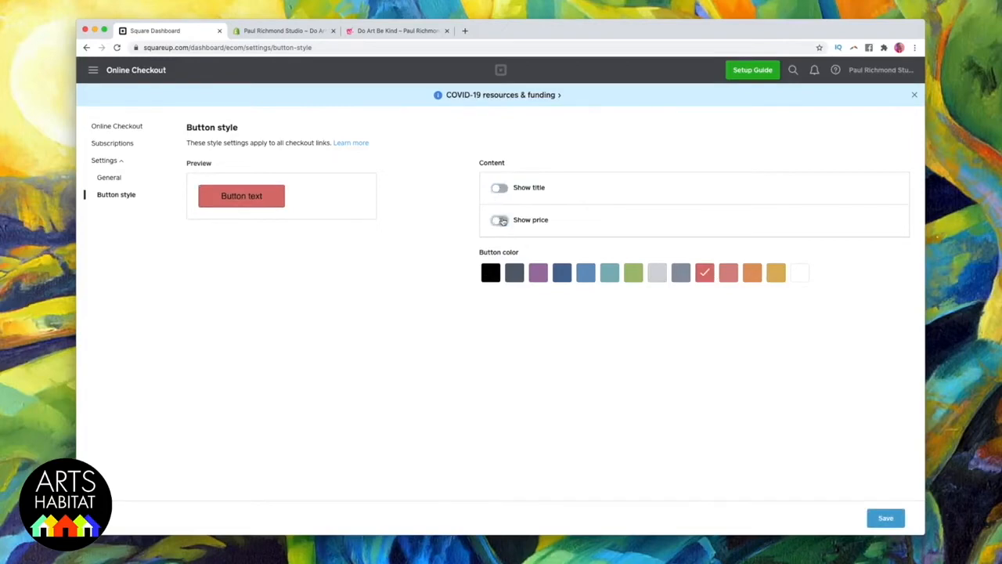
pyautogui.click(496, 220)
pyautogui.click(500, 188)
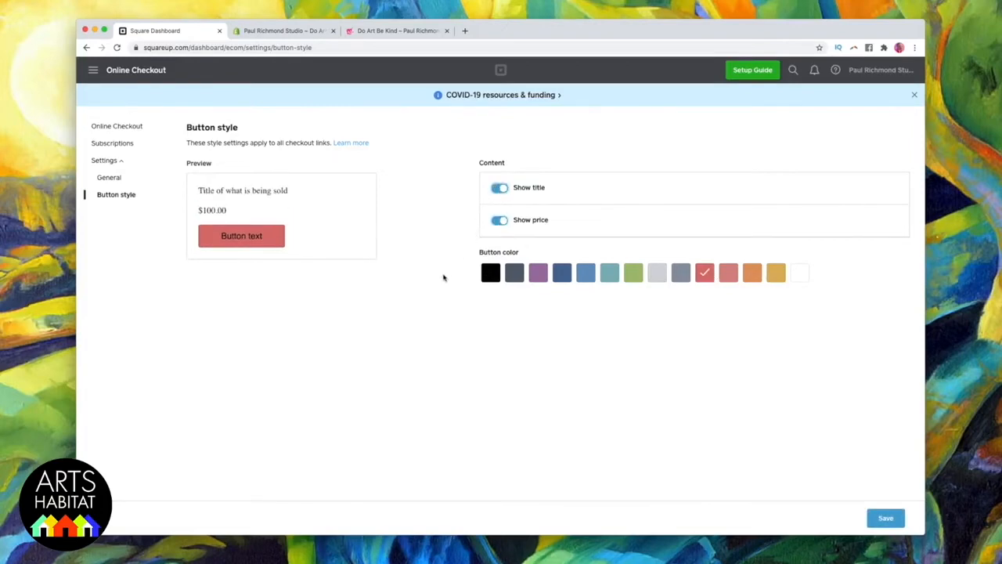
# Copy the Do Art Be Kind painting's checkout link and paste it into a new Gmail message below "Here is the link for Do Art Be Kind."
pyautogui.click(115, 177)
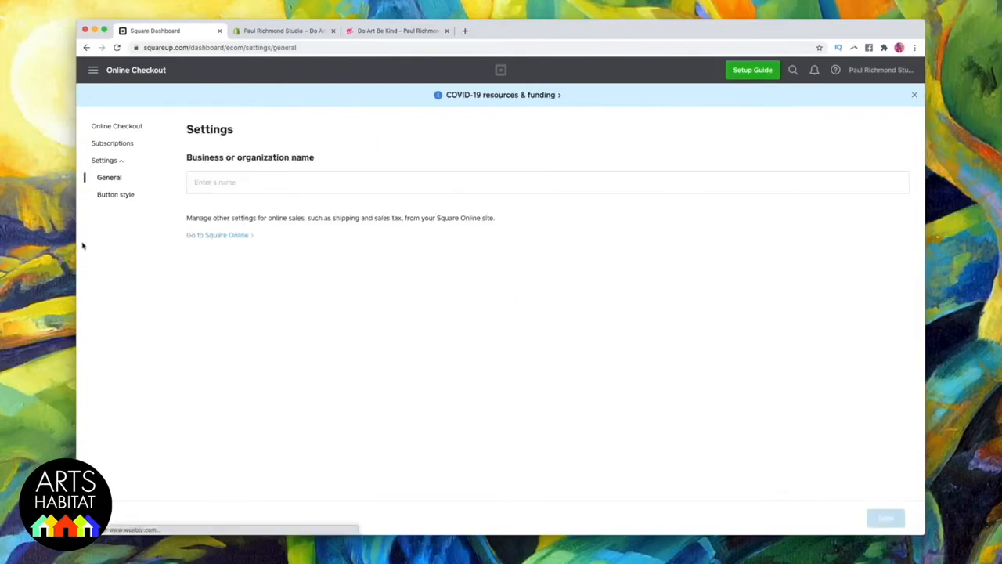
pyautogui.click(96, 161)
pyautogui.click(121, 128)
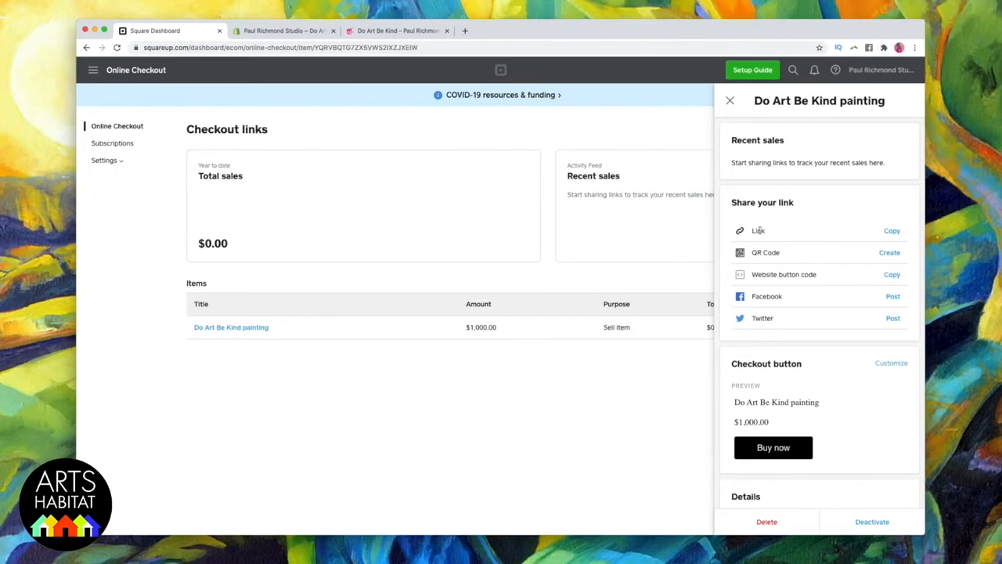
pyautogui.click(891, 231)
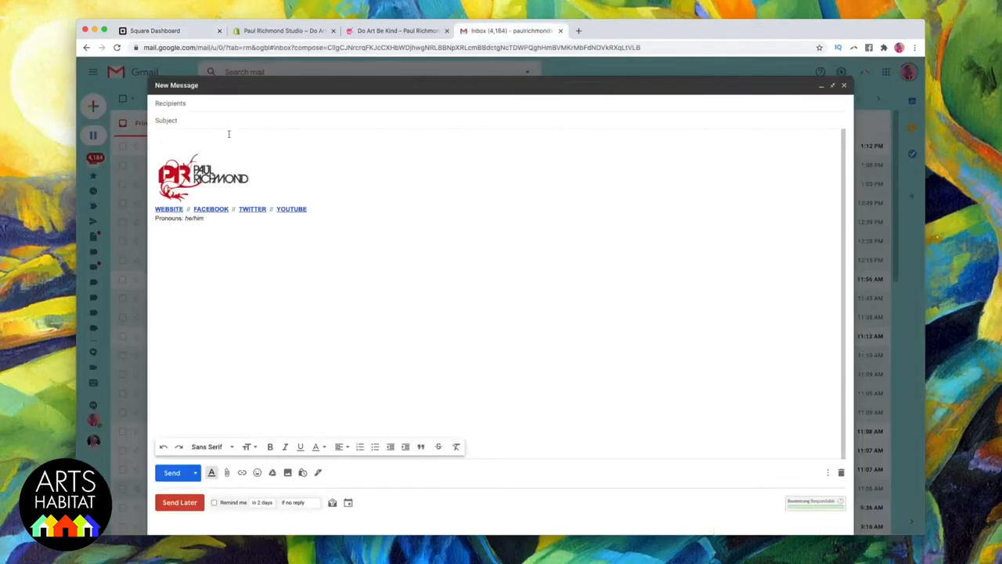
pyautogui.write('Here is the link for Do Art Be Kind.')
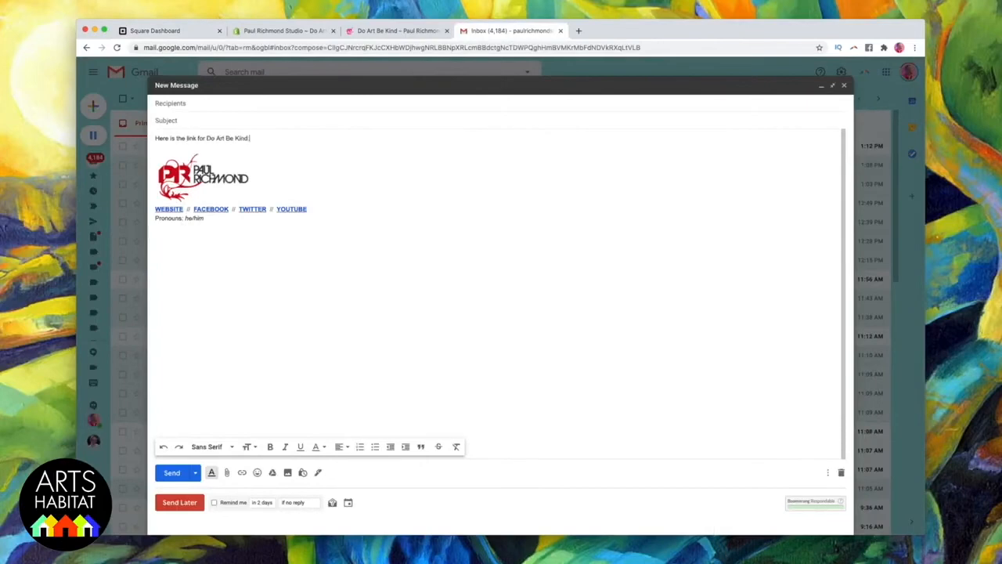
pyautogui.press('Return')
pyautogui.press('super+v')
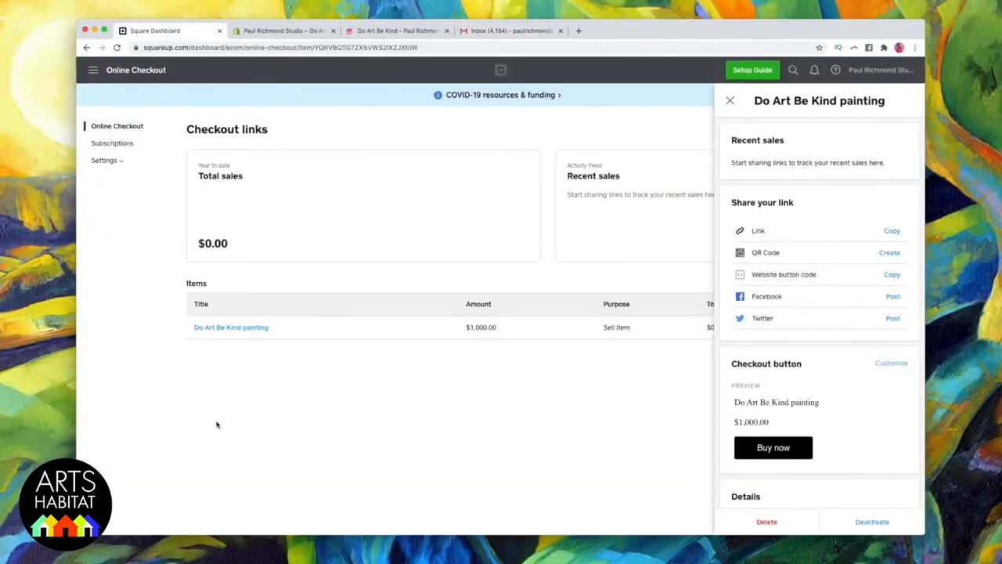
# Draft a Facebook post sharing the painting's checkout link with the text "Buy my new painting!" and return to the Square Dashboard
pyautogui.click(891, 297)
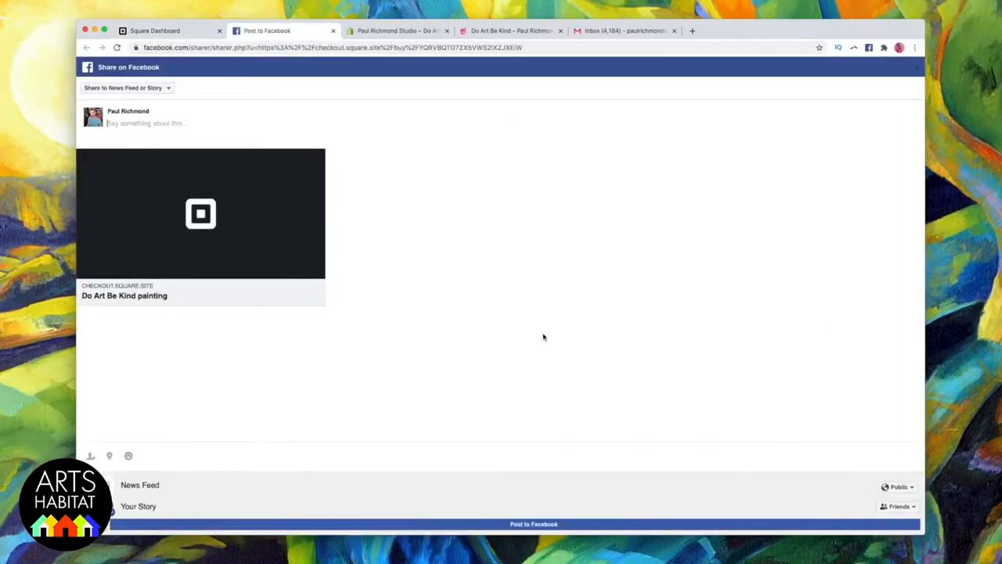
pyautogui.write('Buy my new painting!')
pyautogui.hotkey('ctrl', 'shift', 'Tab')
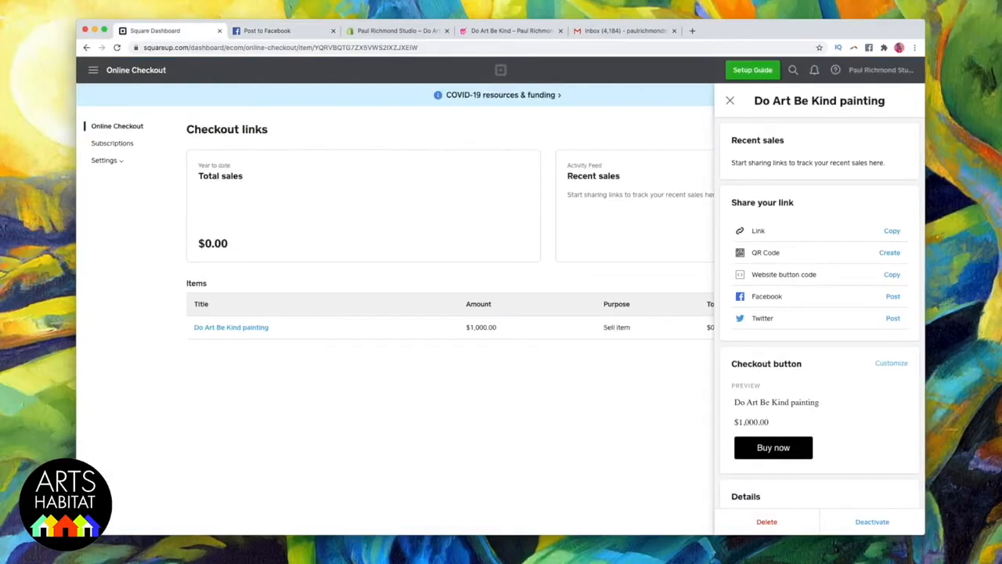